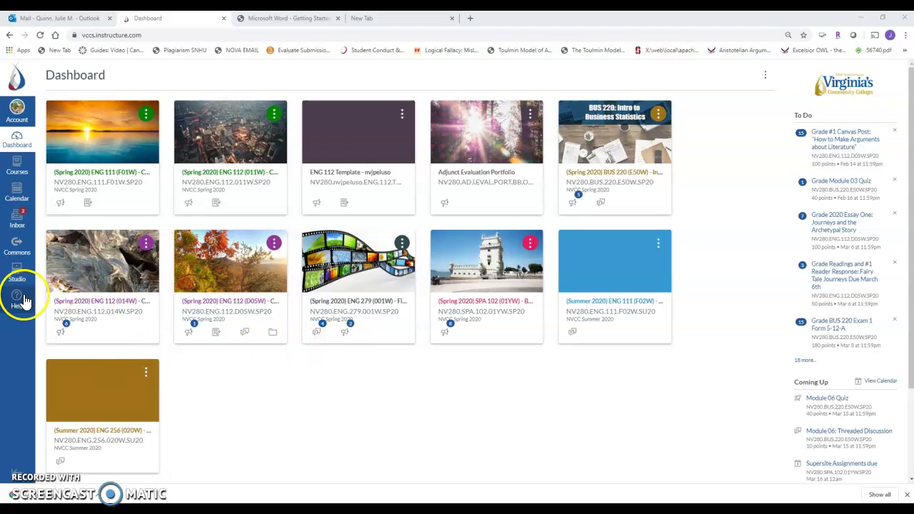
Open the Studio media library from the Canvas dashboard and look over the uploaded videos
{"action": "left_click", "coordinate": [17, 275]}
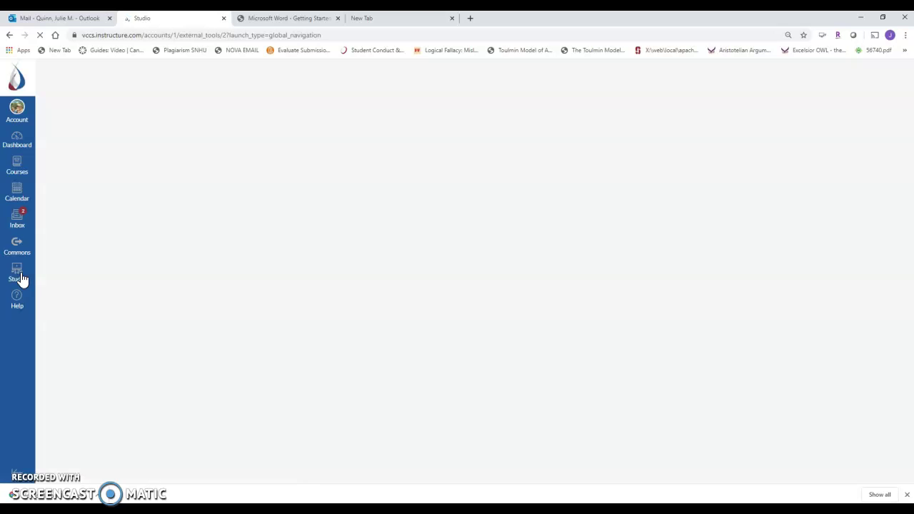
{"action": "left_click", "coordinate": [26, 280]}
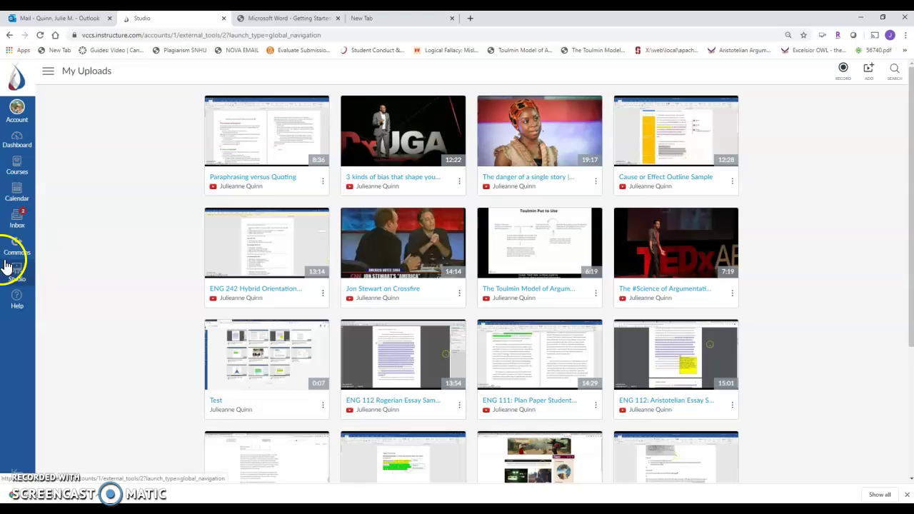
{"action": "mouse_move", "coordinate": [911, 152]}
{"action": "left_mouse_down"}
{"action": "mouse_move", "coordinate": [911, 282]}
{"action": "mouse_move", "coordinate": [911, 151]}
{"action": "left_mouse_up"}
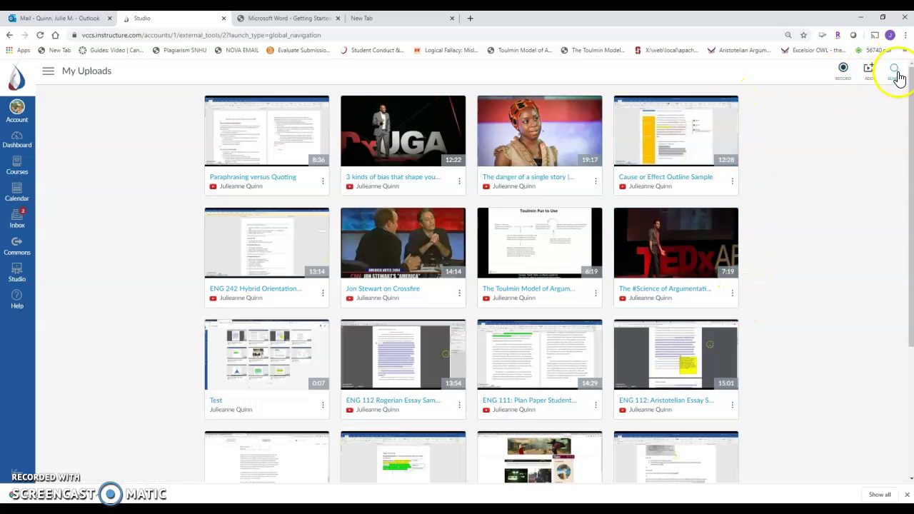
{"action": "left_click", "coordinate": [845, 79]}
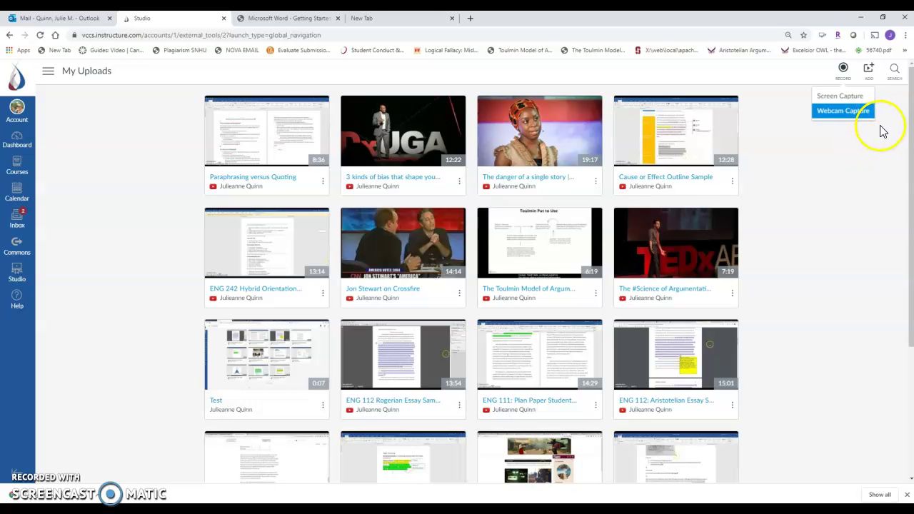
{"action": "left_click", "coordinate": [847, 97]}
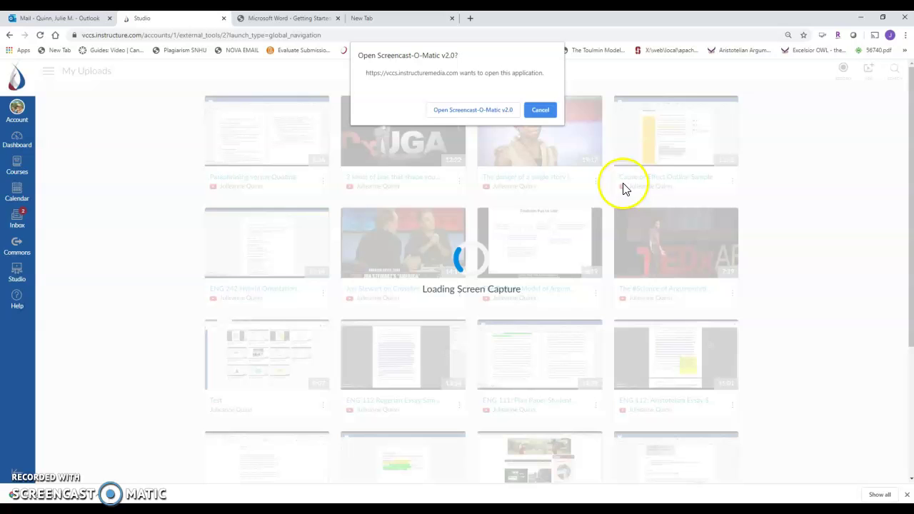
{"action": "left_click", "coordinate": [541, 111]}
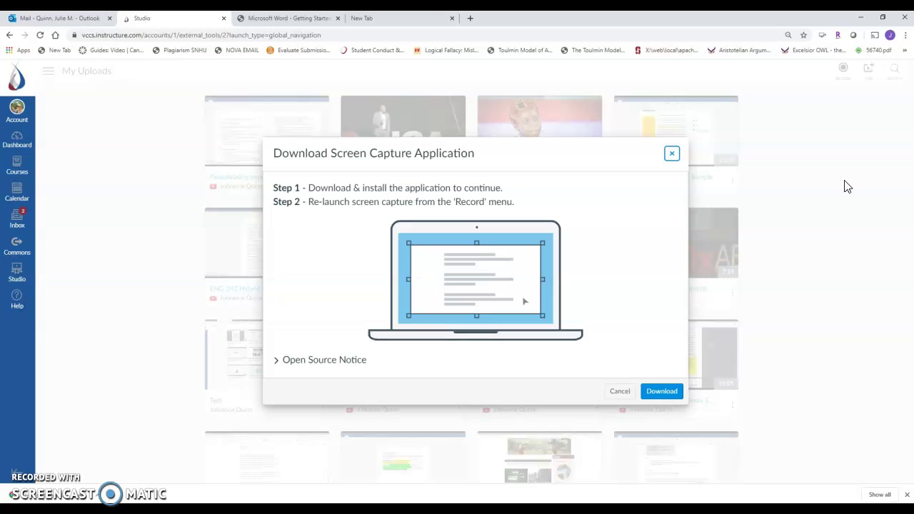
{"action": "left_click", "coordinate": [671, 155]}
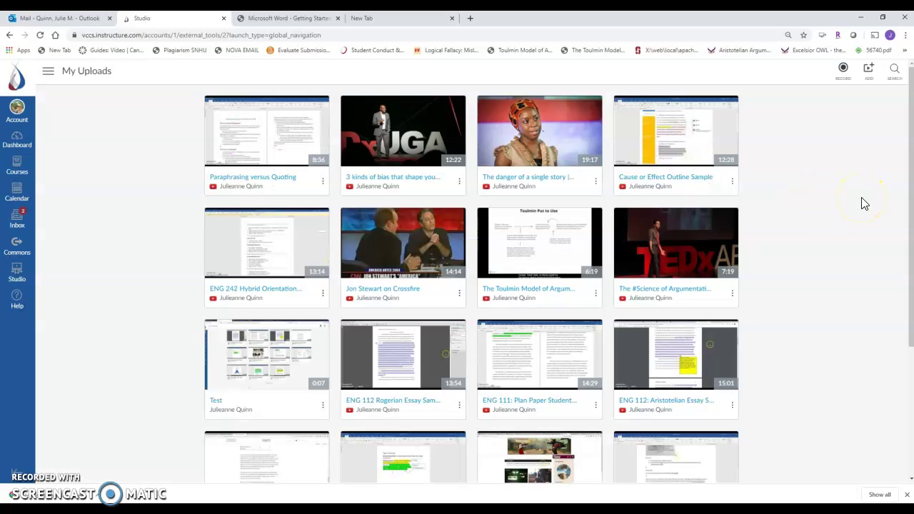
{"action": "left_click", "coordinate": [841, 75]}
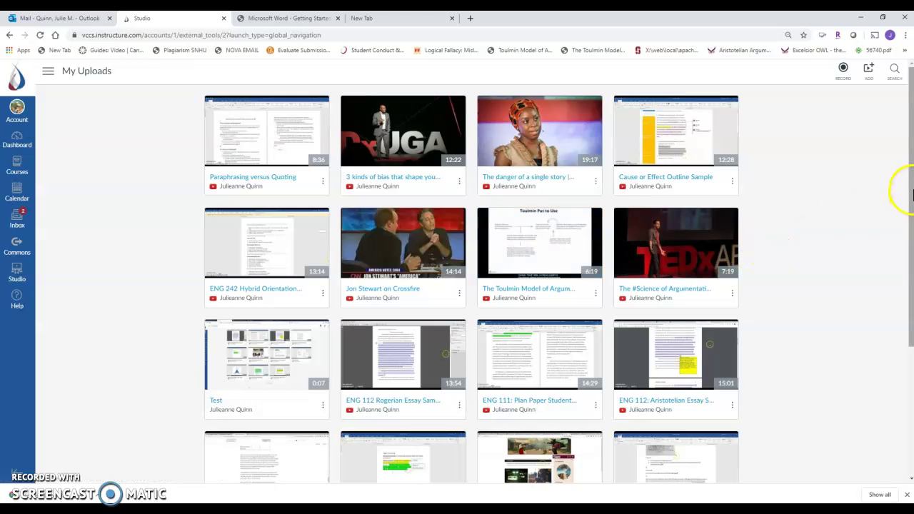
{"action": "left_click_drag", "start_coordinate": [910, 187], "coordinate": [910, 337]}
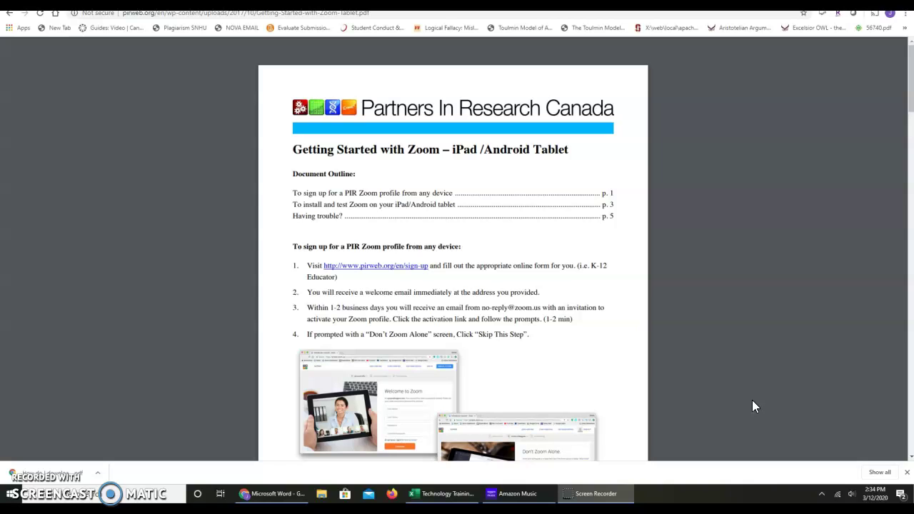
{"action": "left_click", "coordinate": [385, 3]}
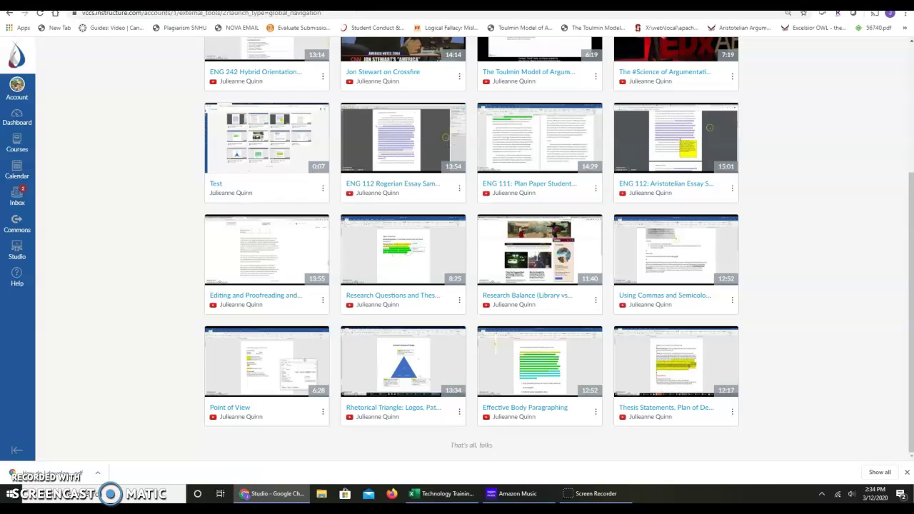
{"action": "scroll", "coordinate": [905, 200], "scroll_direction": "up", "scroll_amount": 3}
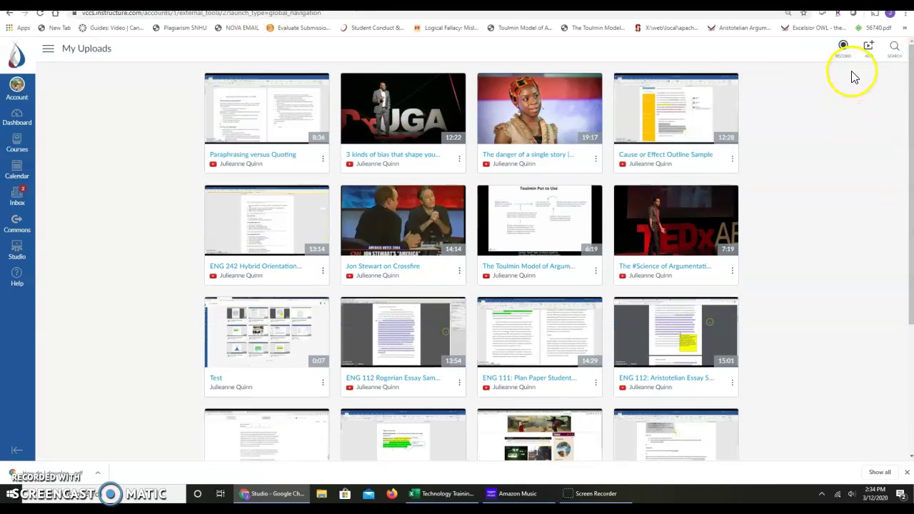
Open the Add to My Uploads dialog and look at its local file and YouTube URL options
{"action": "left_click", "coordinate": [870, 55]}
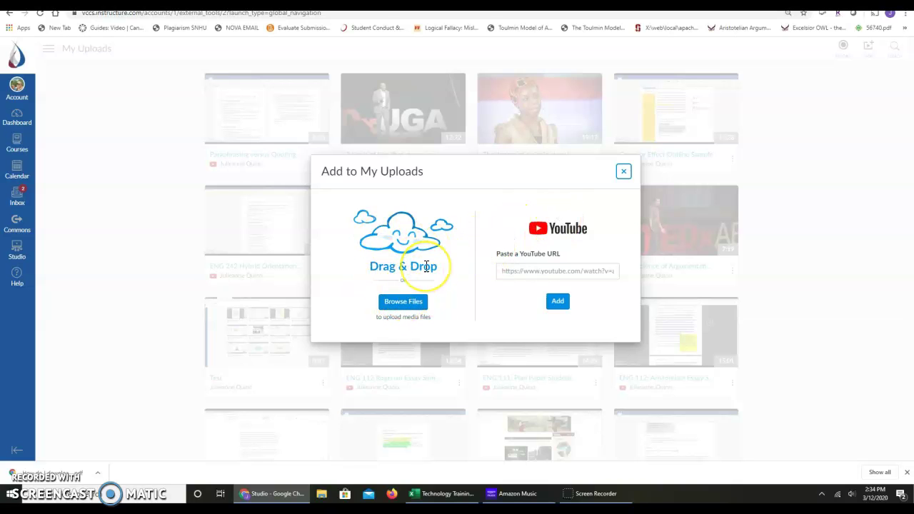
{"action": "left_click", "coordinate": [406, 304]}
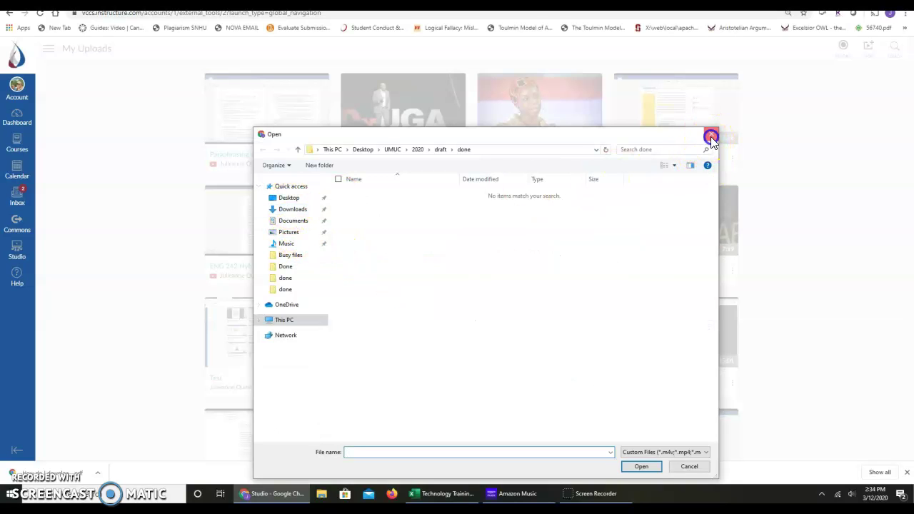
{"action": "left_click", "coordinate": [711, 137]}
{"action": "left_click", "coordinate": [571, 270]}
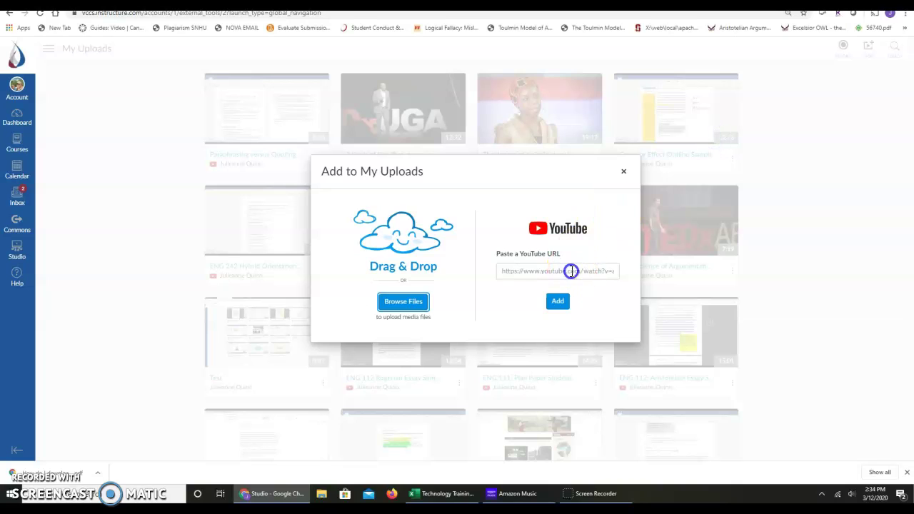
{"action": "left_click", "coordinate": [628, 207]}
{"action": "left_click", "coordinate": [553, 270]}
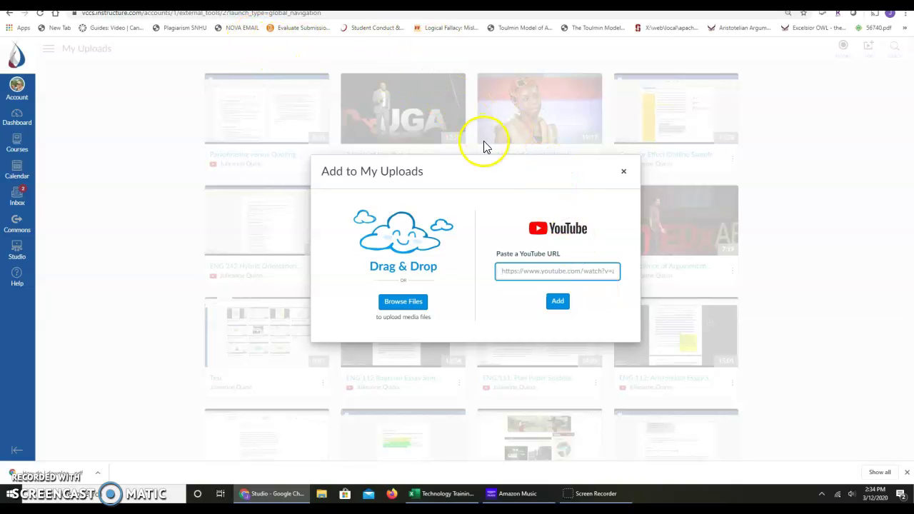
{"action": "left_click", "coordinate": [622, 197]}
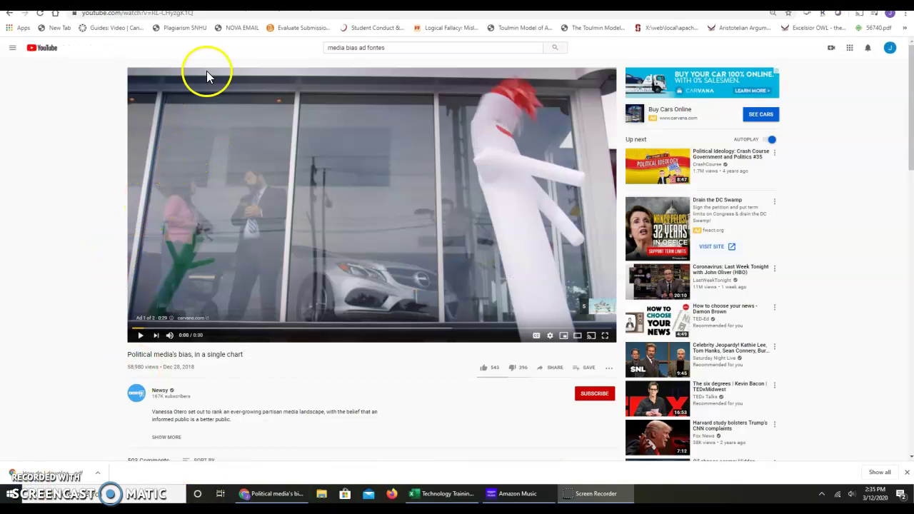
Copy the address of the YouTube video "Political media's bias, in a single chart" and add it to My Uploads
{"action": "left_click", "coordinate": [90, 13]}
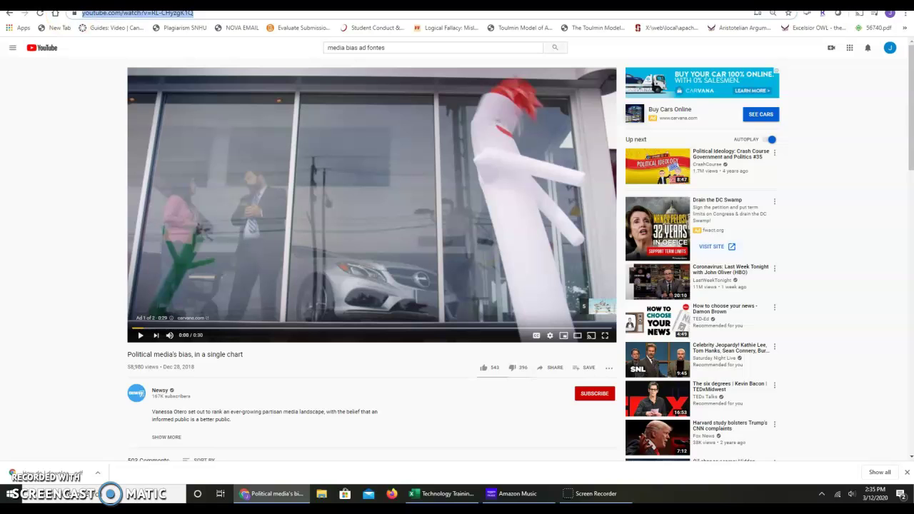
{"action": "left_click", "coordinate": [168, 3]}
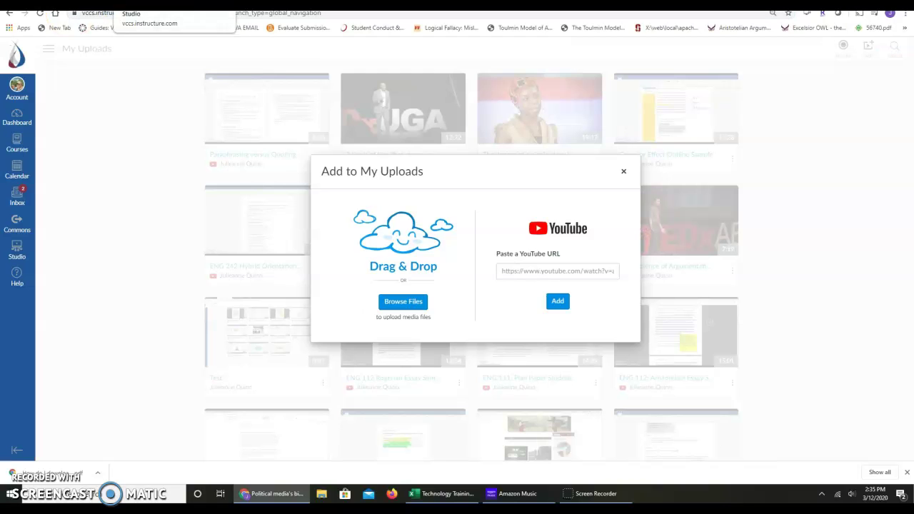
{"action": "left_click", "coordinate": [541, 270]}
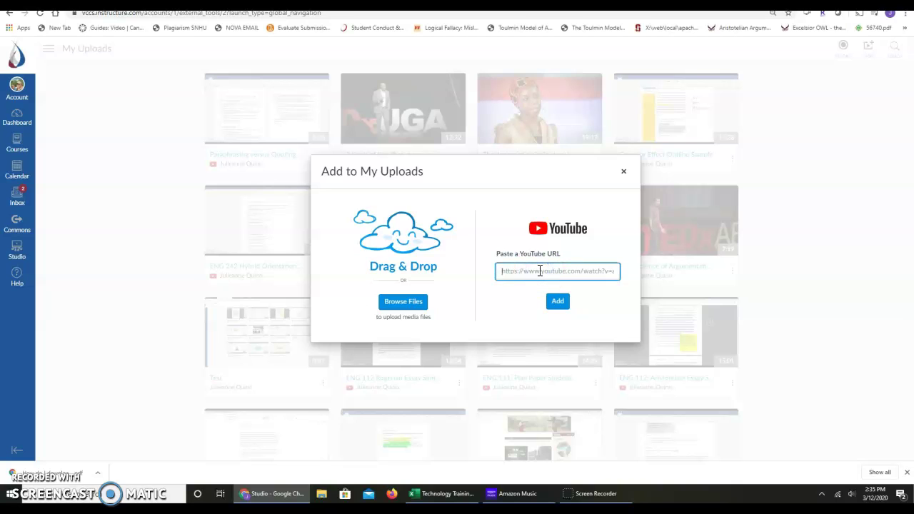
{"action": "key", "text": "ctrl+v"}
{"action": "left_click", "coordinate": [558, 302]}
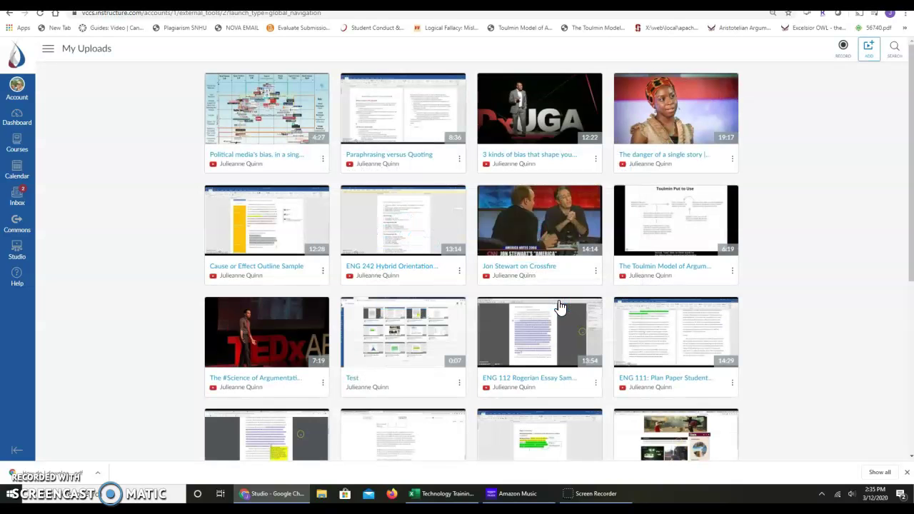
Go to the ENG 112 Template course and start a new announcement
{"action": "mouse_move", "coordinate": [269, 139]}
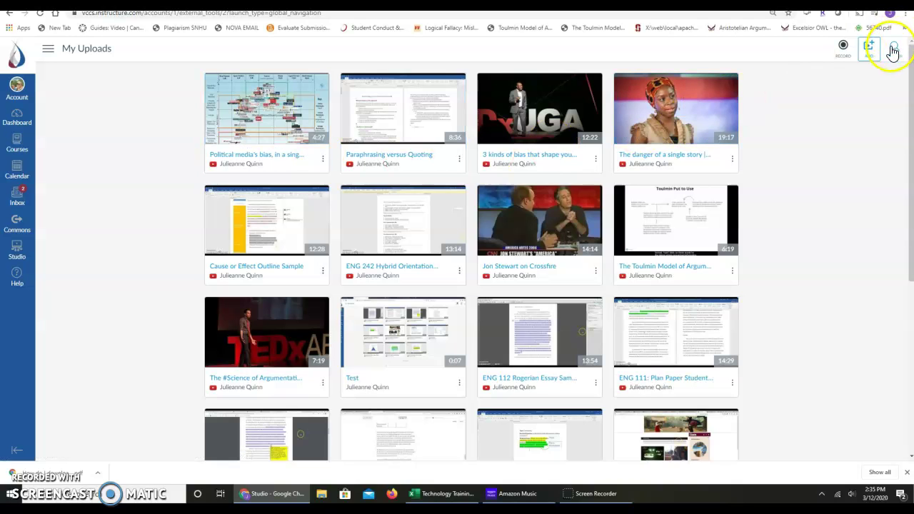
{"action": "mouse_move", "coordinate": [271, 163]}
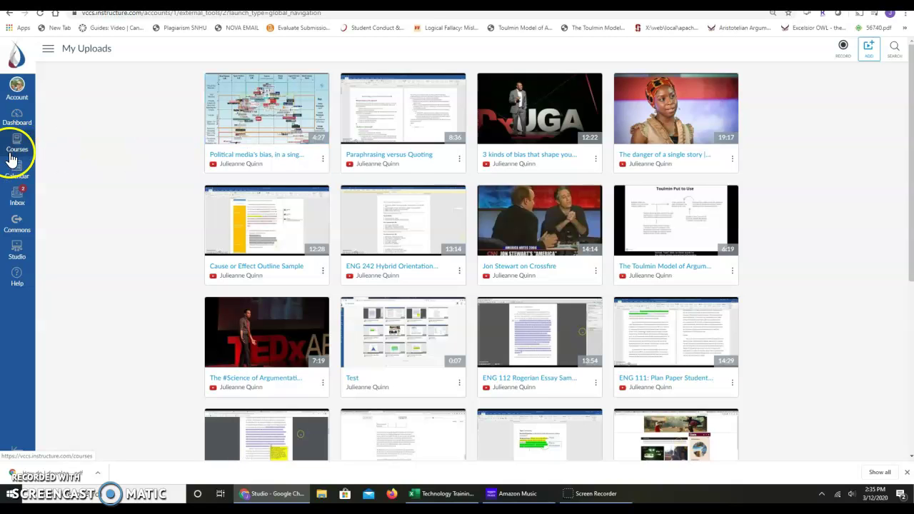
{"action": "left_click", "coordinate": [20, 120]}
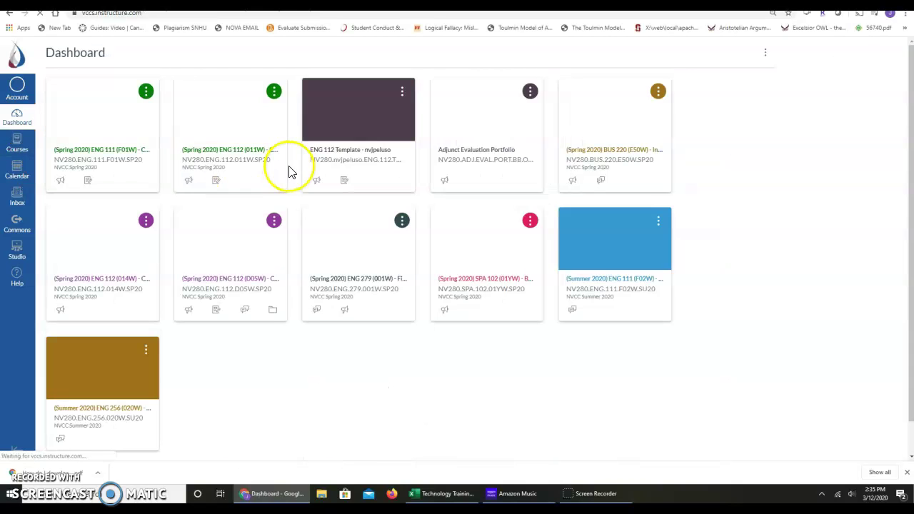
{"action": "left_click", "coordinate": [366, 157]}
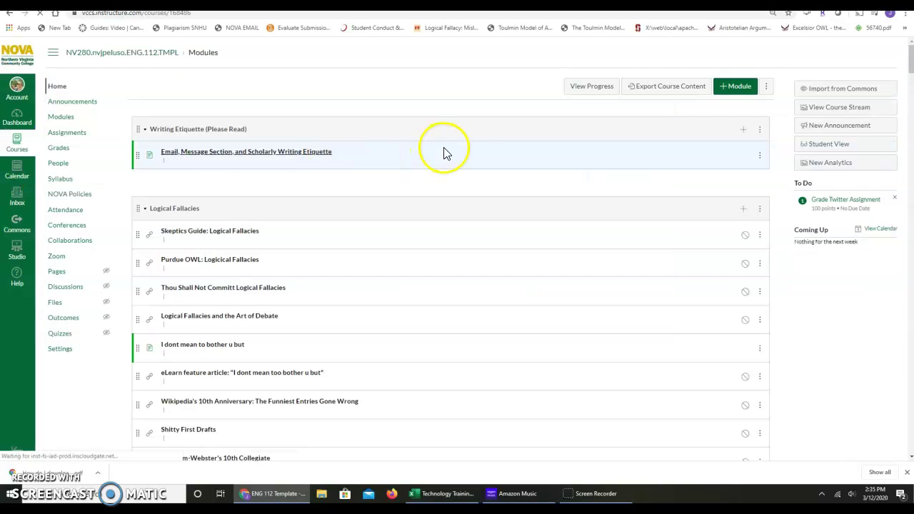
{"action": "left_click", "coordinate": [844, 146]}
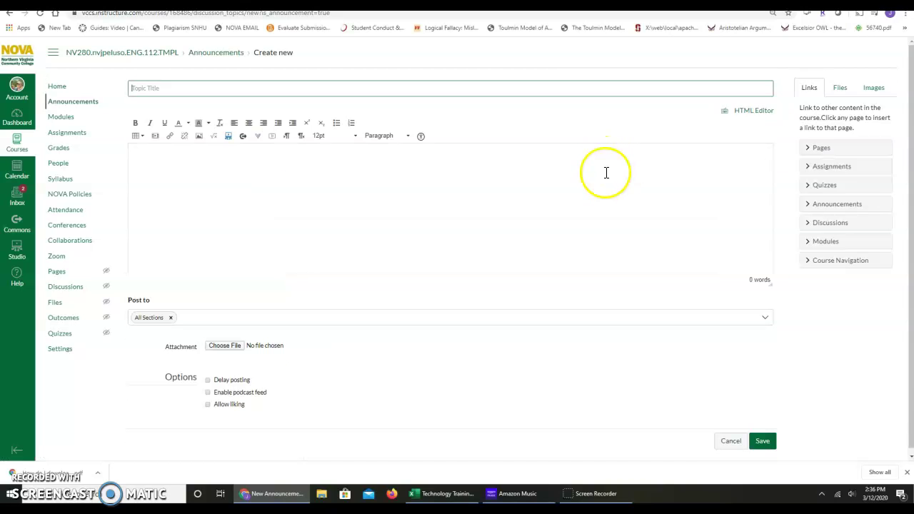
Embed the Studio video "Political media's bias, in a single chart" in the announcement body with comments allowed
{"action": "left_click", "coordinate": [228, 140]}
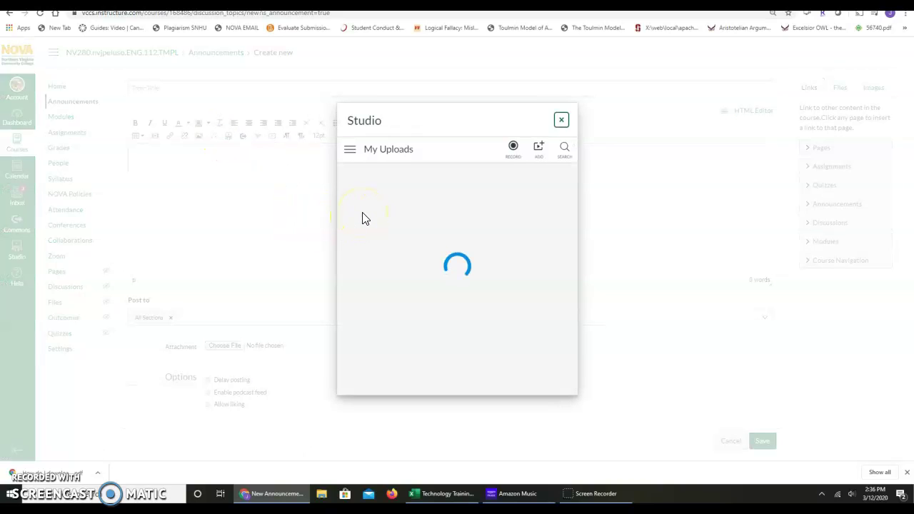
{"action": "left_click", "coordinate": [388, 261]}
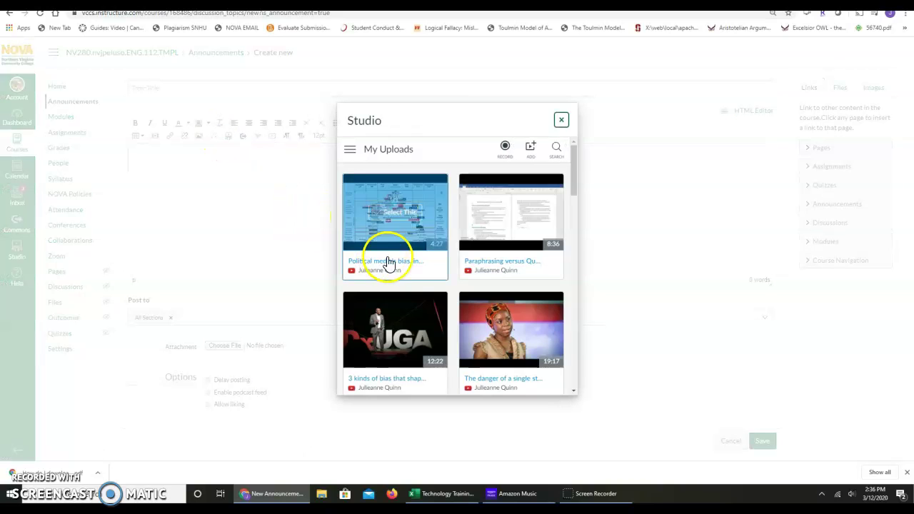
{"action": "left_click", "coordinate": [408, 267]}
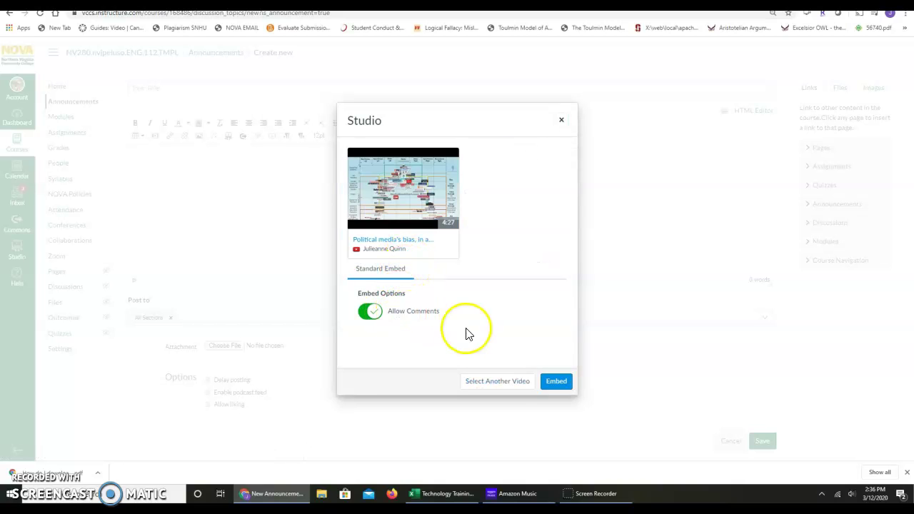
{"action": "left_click", "coordinate": [556, 382]}
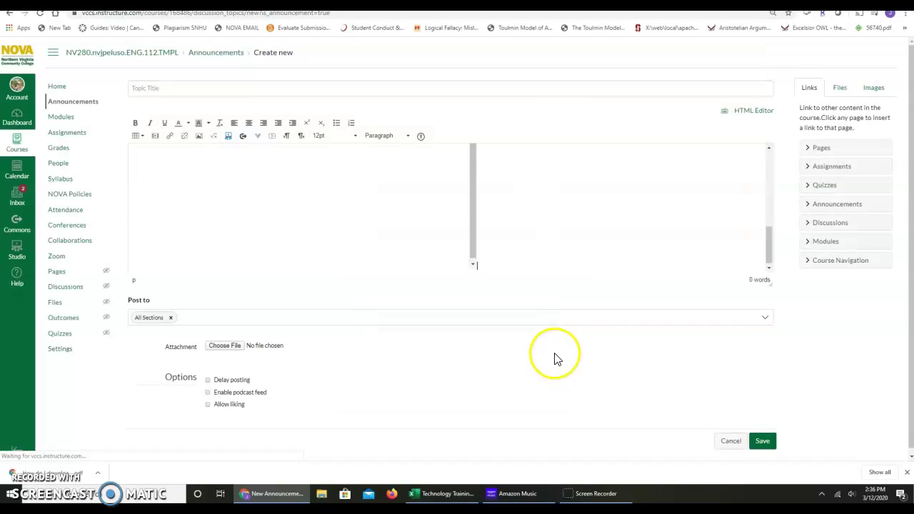
Review the embedded video's details and comment area, and save the announcement without a title
{"action": "left_click_drag", "start_coordinate": [770, 250], "coordinate": [781, 200]}
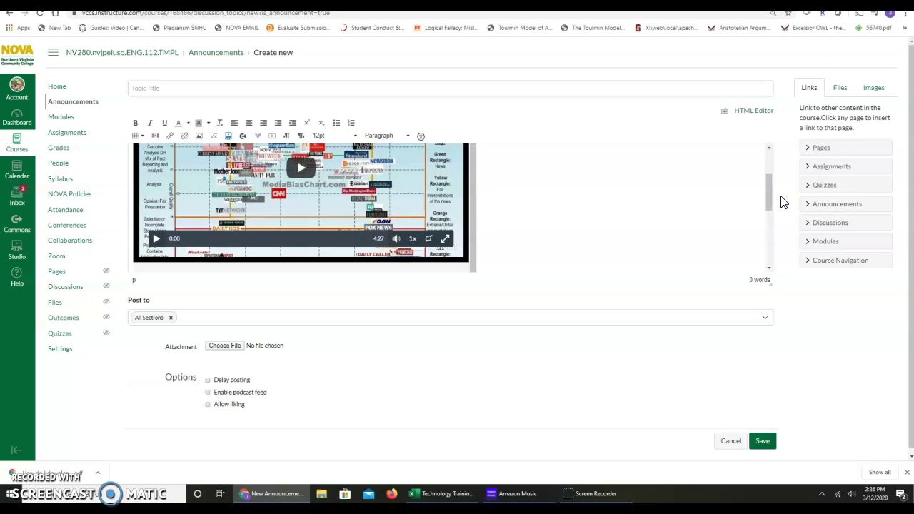
{"action": "left_click_drag", "start_coordinate": [781, 202], "coordinate": [768, 225]}
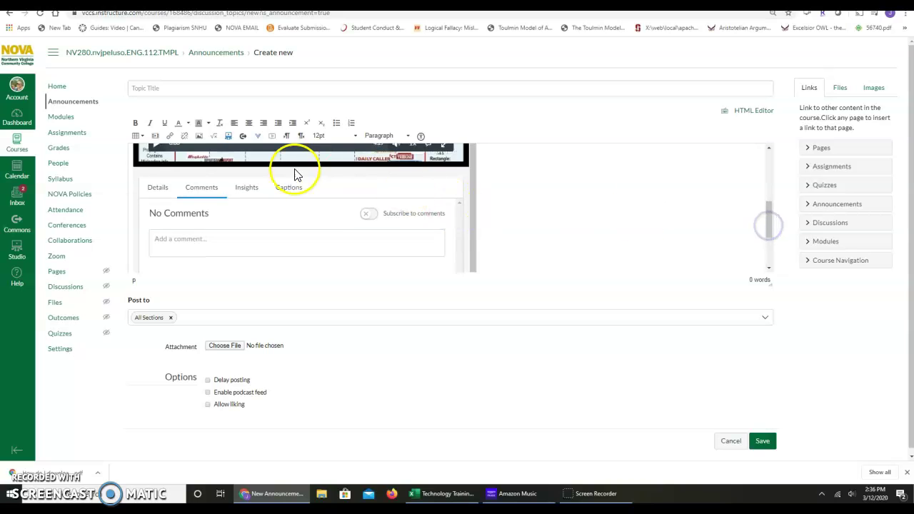
{"action": "left_click", "coordinate": [160, 190]}
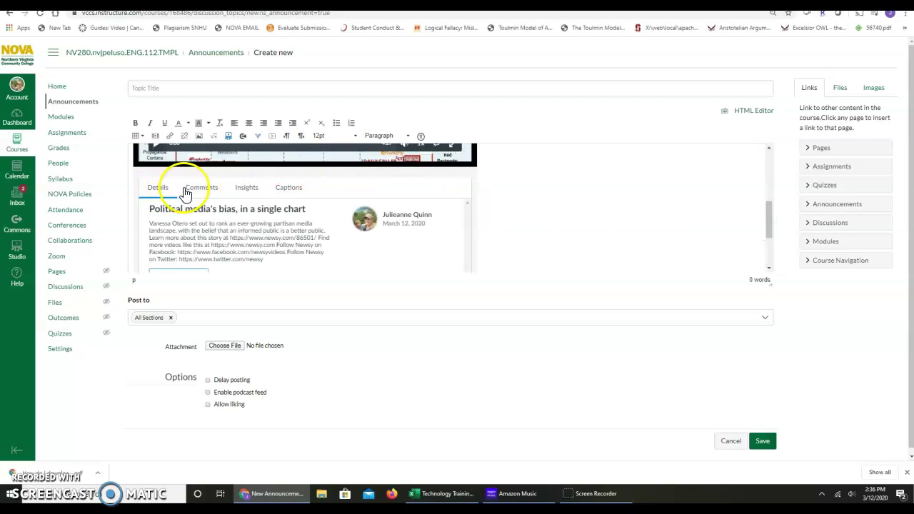
{"action": "left_click", "coordinate": [194, 191]}
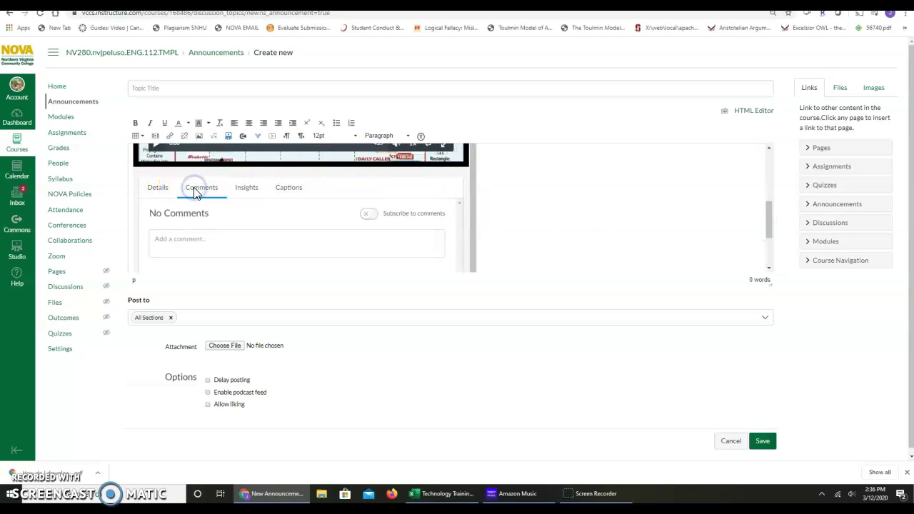
{"action": "left_click", "coordinate": [212, 246]}
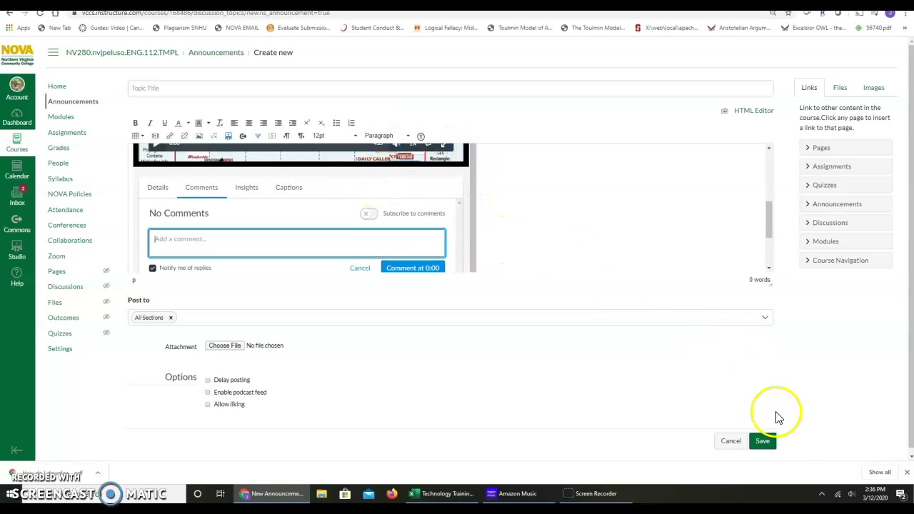
{"action": "left_click", "coordinate": [762, 442]}
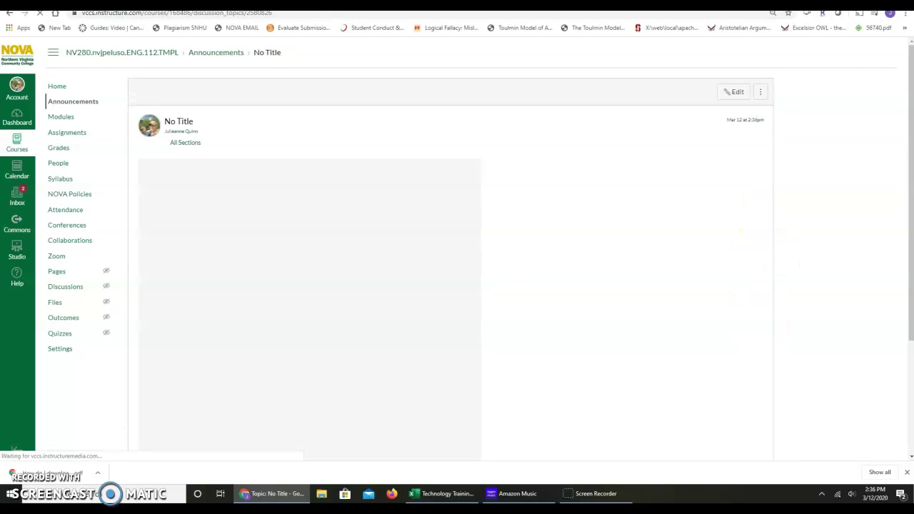
Add the comment "I wonder how.." at 2:46 of the announcement's embedded video and reply to it with "Well, I think that"
{"action": "scroll", "coordinate": [307, 281], "scroll_direction": "down", "scroll_amount": 2}
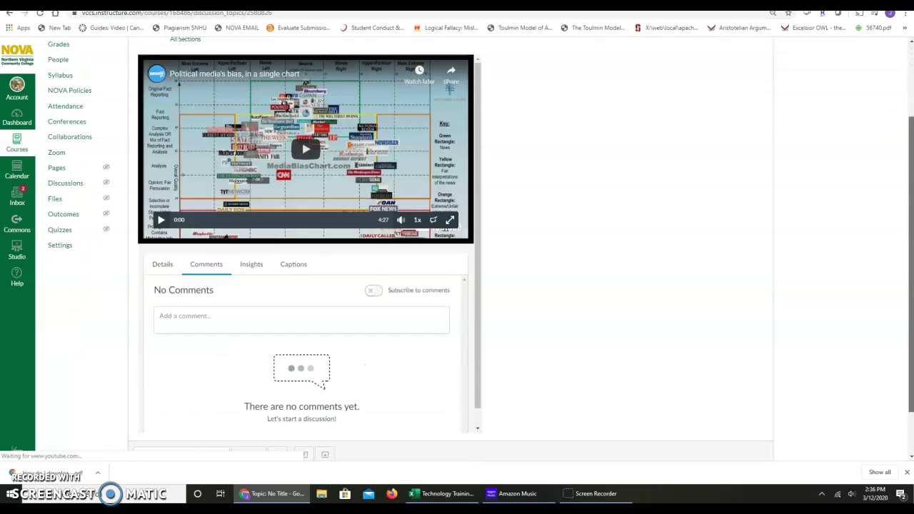
{"action": "left_click", "coordinate": [308, 221]}
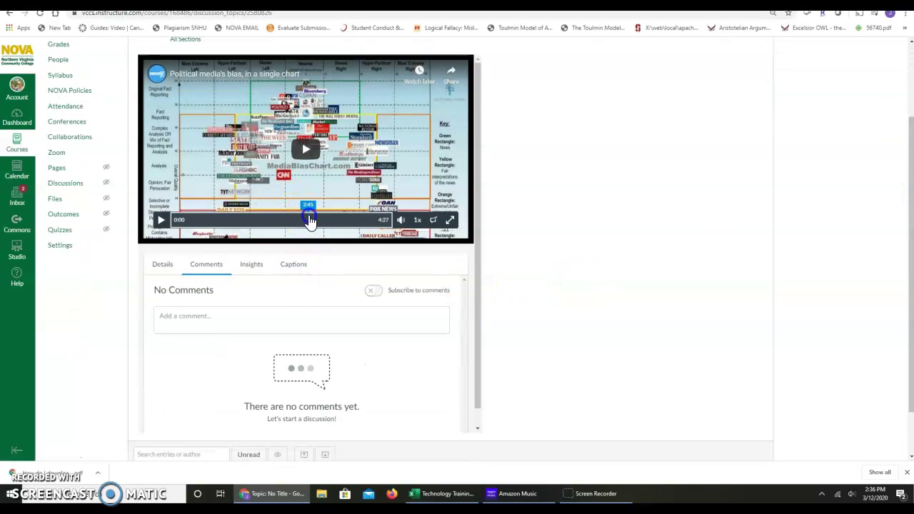
{"action": "left_click", "coordinate": [160, 221]}
{"action": "left_click", "coordinate": [160, 221]}
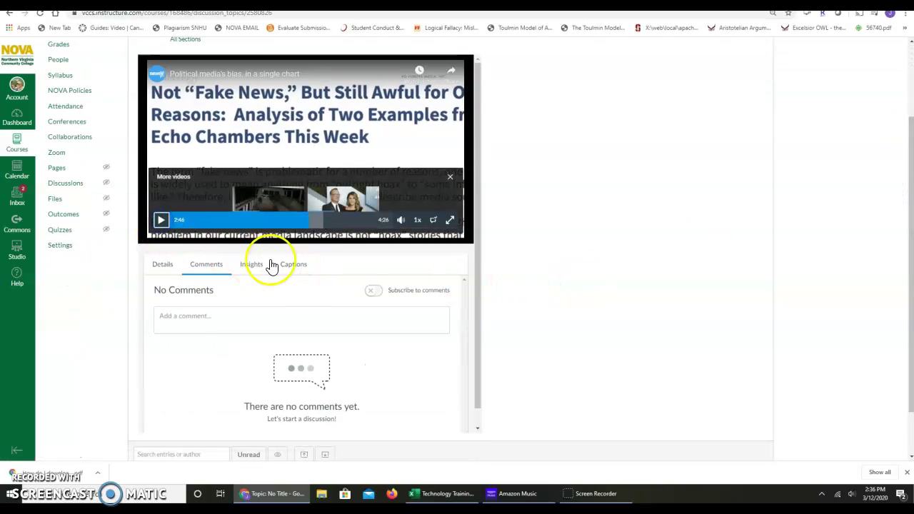
{"action": "left_click", "coordinate": [322, 322]}
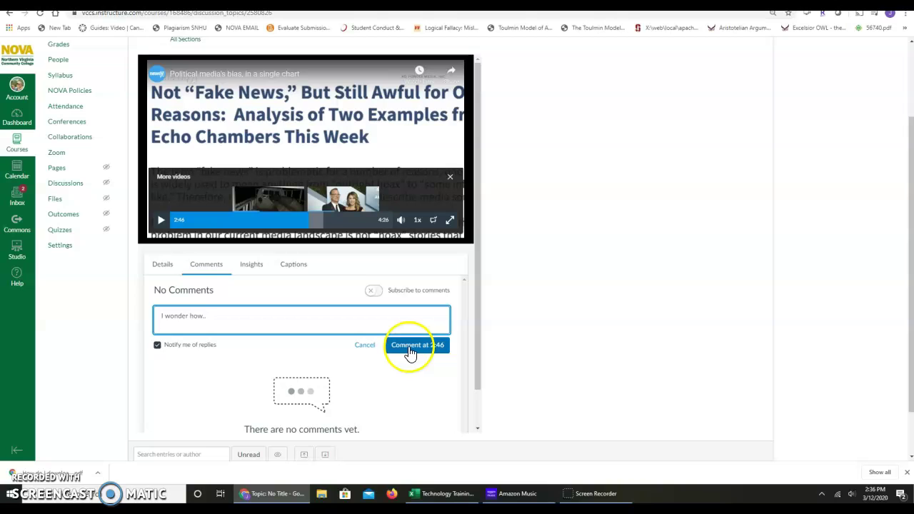
{"action": "left_click", "coordinate": [417, 345]}
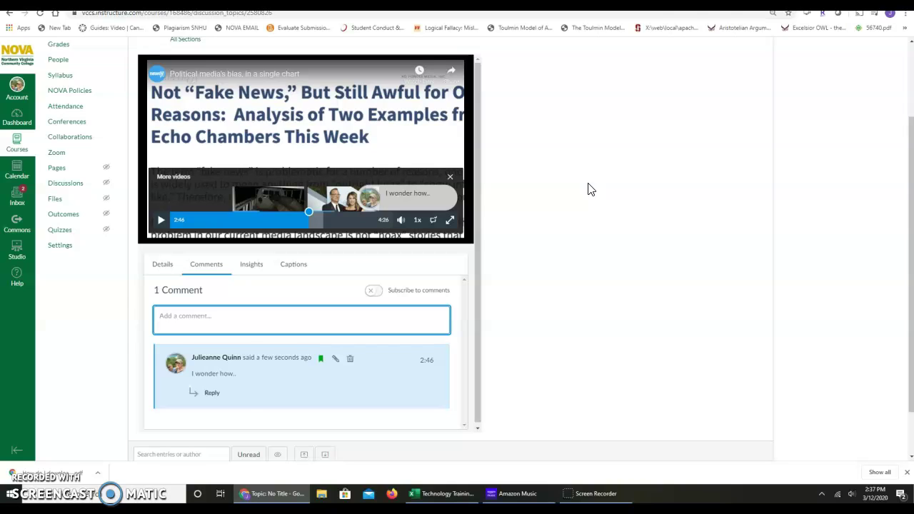
{"action": "left_click", "coordinate": [212, 394]}
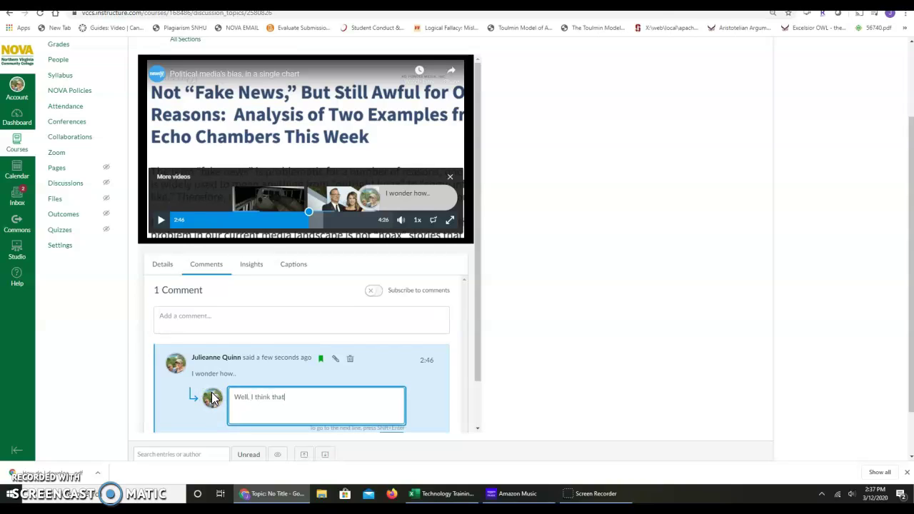
{"action": "key", "text": "Return"}
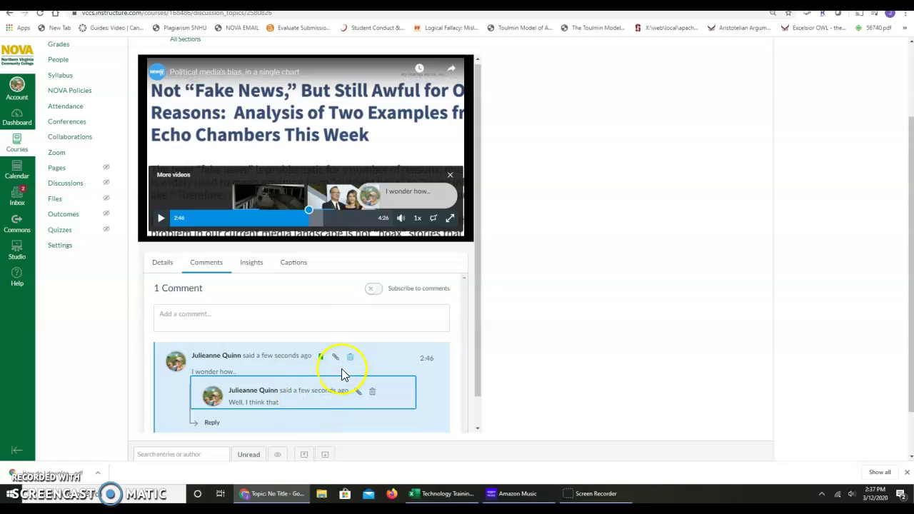
Examine the embedded video's viewer insights, including the viewing graph and the list of viewers
{"action": "left_click", "coordinate": [259, 268]}
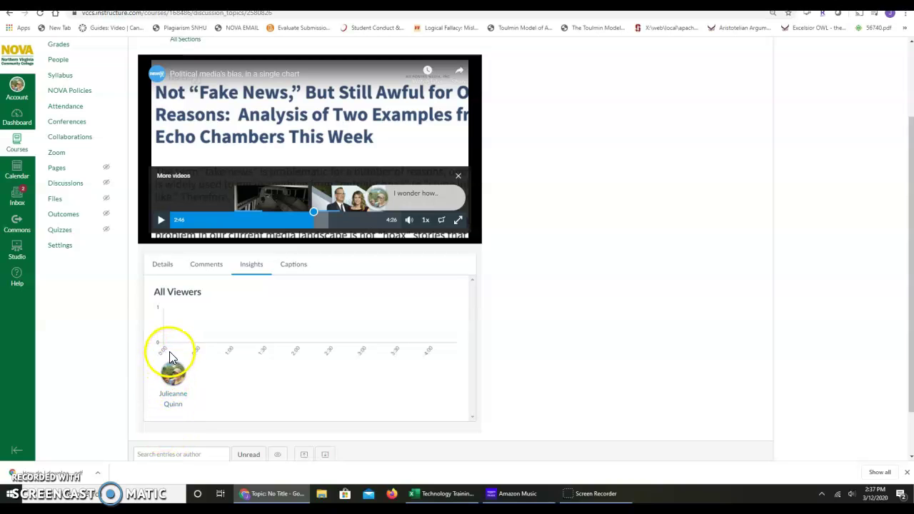
{"action": "left_click", "coordinate": [241, 338]}
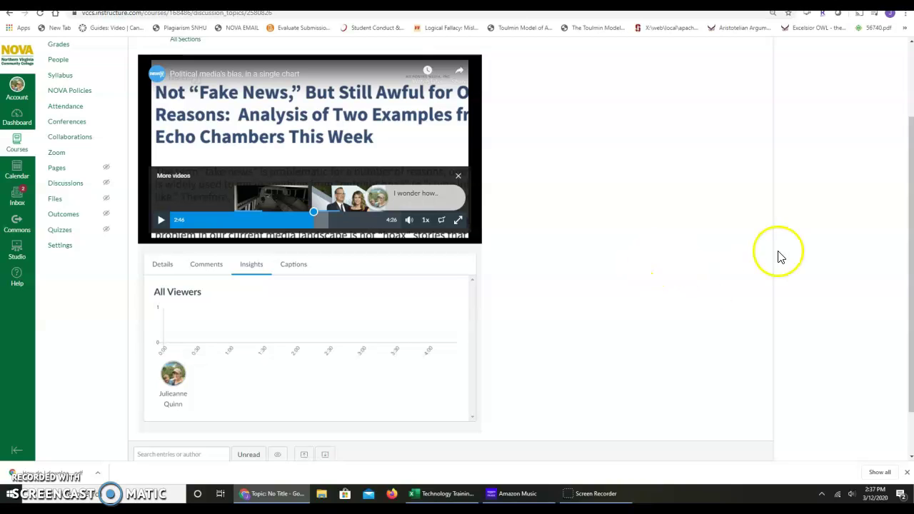
{"action": "left_click_drag", "start_coordinate": [909, 206], "coordinate": [908, 122]}
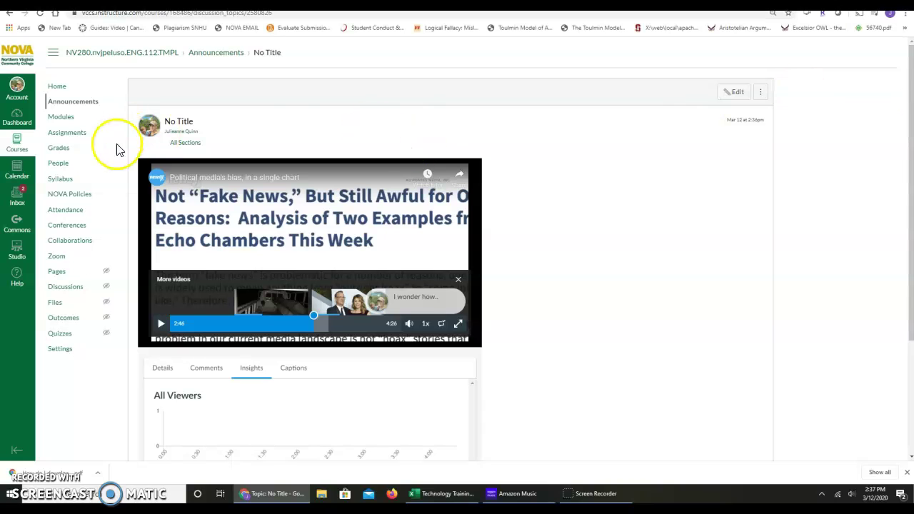
Start a new quiz in the ENG 112 template course using the Classic Quizzes engine
{"action": "left_click", "coordinate": [63, 336]}
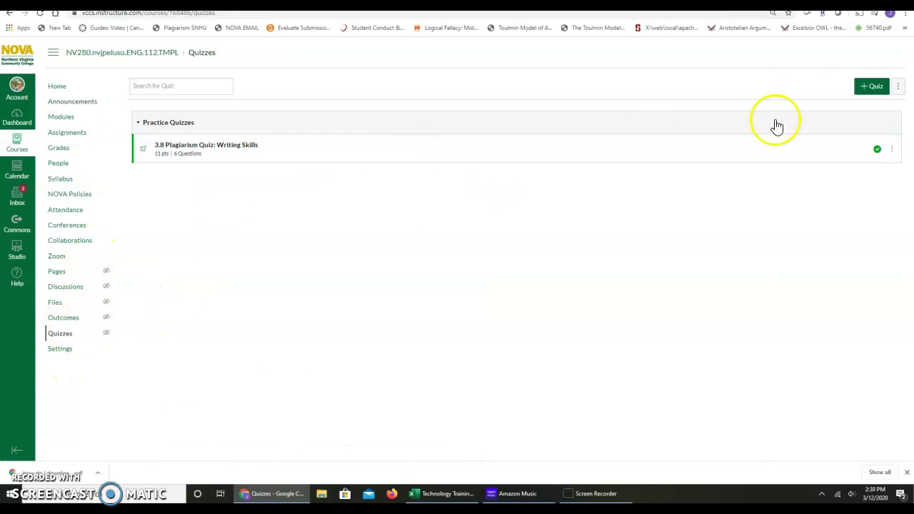
{"action": "left_click", "coordinate": [867, 92]}
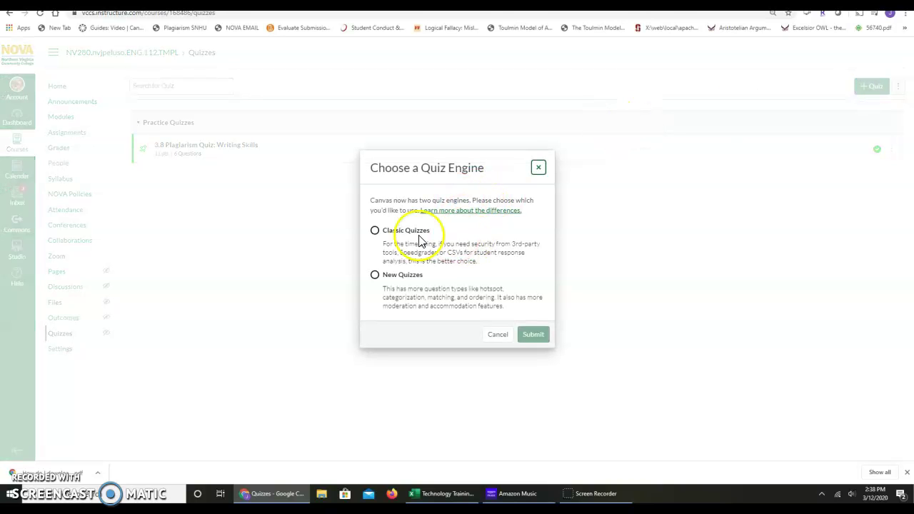
{"action": "left_click", "coordinate": [409, 231]}
{"action": "left_click", "coordinate": [543, 342]}
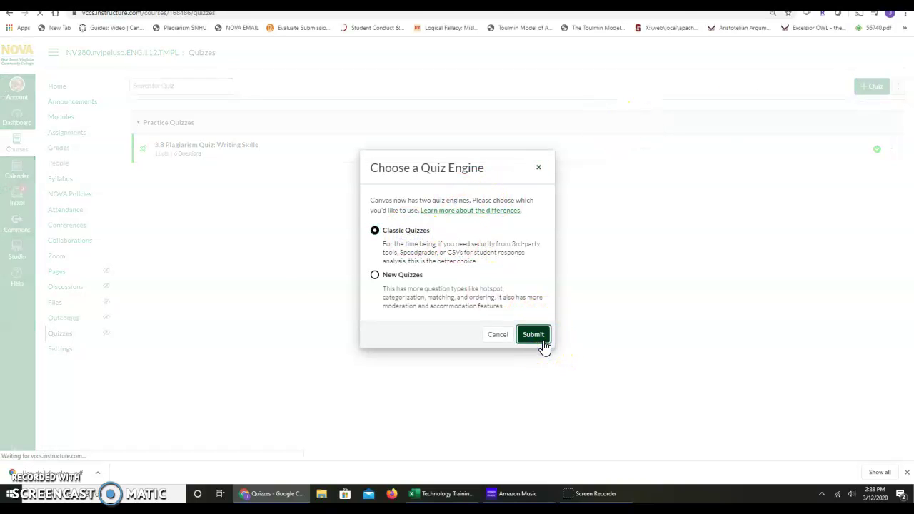
Title the new quiz "Media Bias" and save it
{"action": "left_click", "coordinate": [265, 145]}
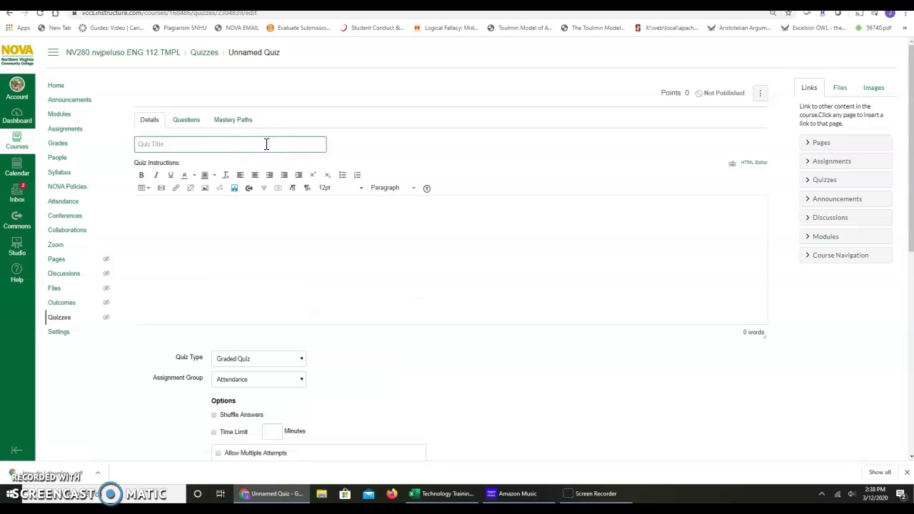
{"action": "type", "text": "Media Blas"}
{"action": "left_click_drag", "start_coordinate": [912, 103], "coordinate": [877, 307]}
{"action": "left_click", "coordinate": [744, 431]}
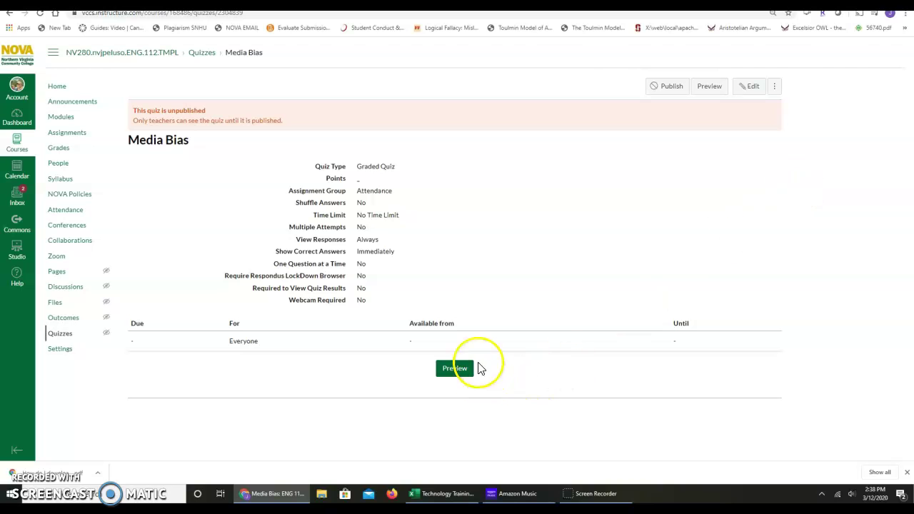
Edit the Media Bias quiz: write "Watch this video." in the instructions and embed the Studio video "Political media's bias, in a single chart" with comments allowed
{"action": "left_click", "coordinate": [751, 86]}
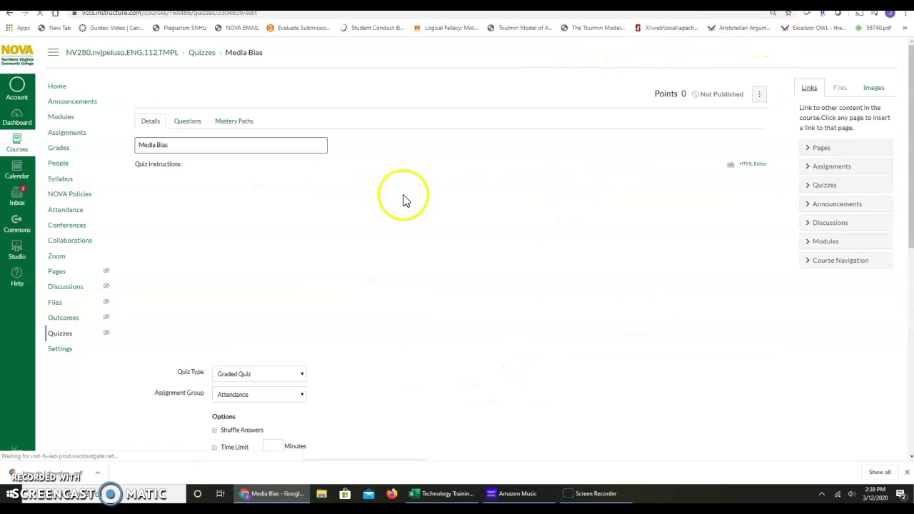
{"action": "left_click", "coordinate": [264, 217]}
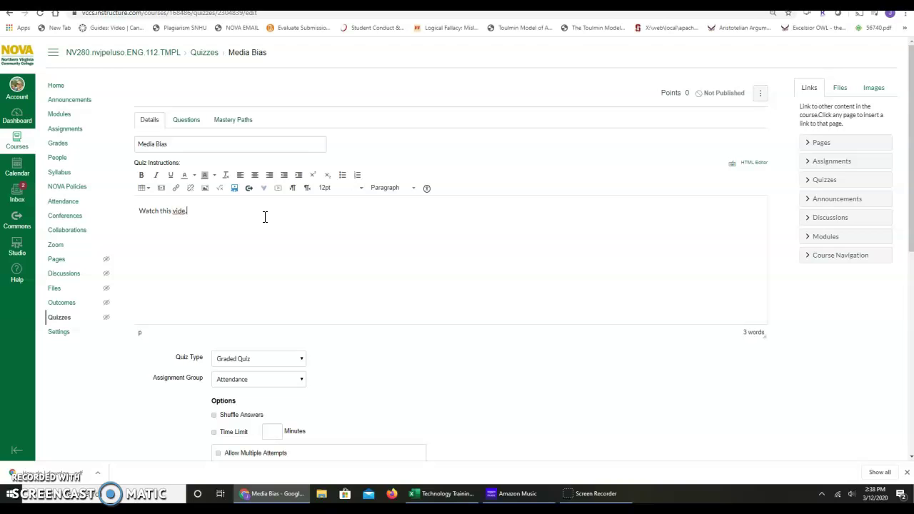
{"action": "left_click", "coordinate": [234, 187]}
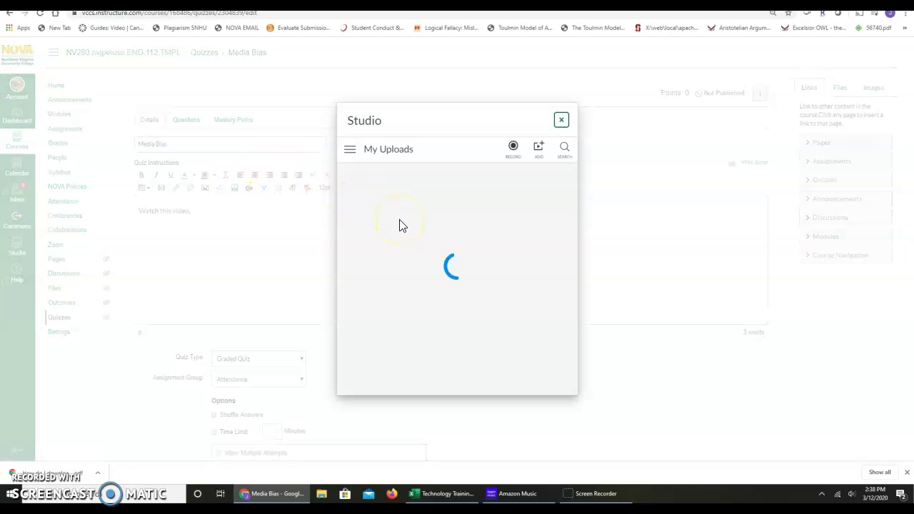
{"action": "left_click", "coordinate": [394, 211]}
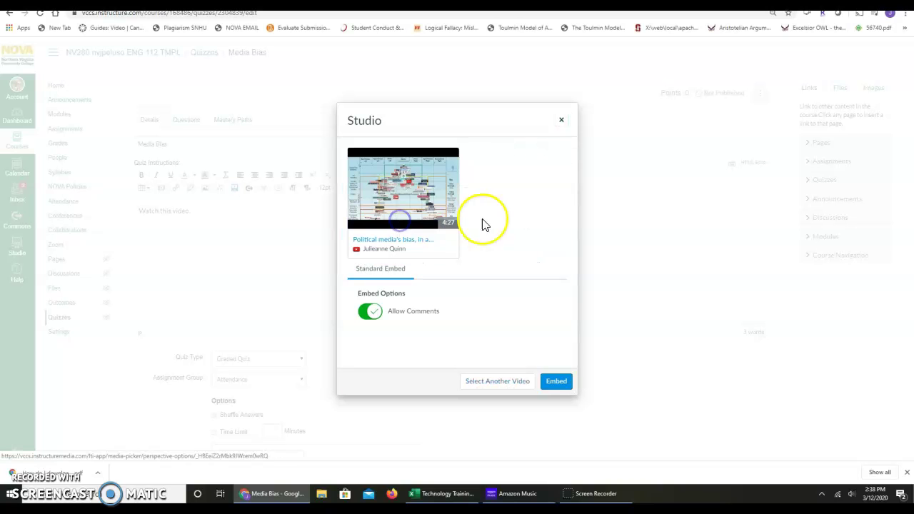
{"action": "left_click", "coordinate": [549, 381]}
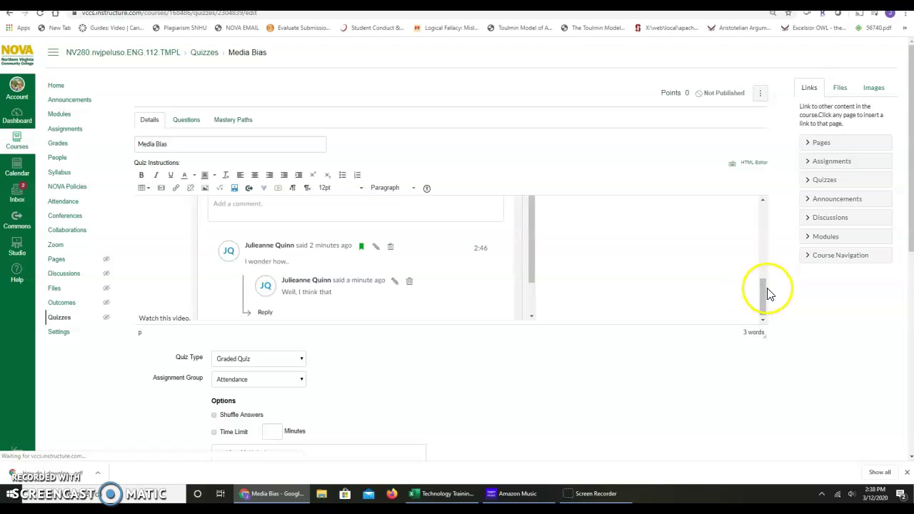
{"action": "left_click_drag", "start_coordinate": [766, 296], "coordinate": [767, 210]}
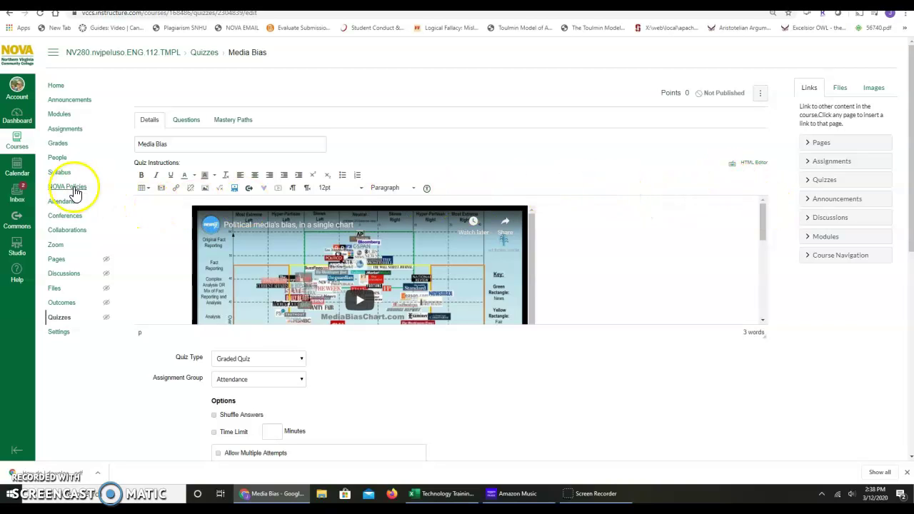
Start a new discussion in the same course and title it "Media Bias"
{"action": "left_click", "coordinate": [68, 274]}
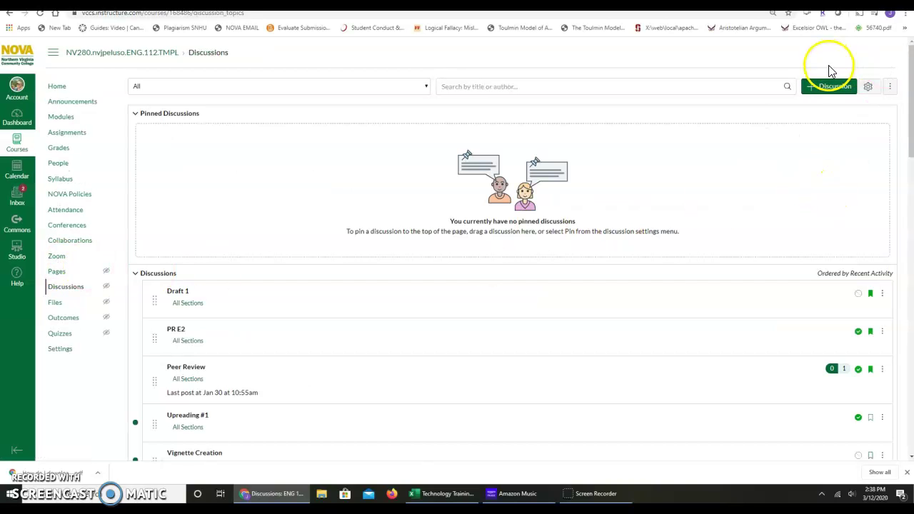
{"action": "left_click", "coordinate": [827, 86]}
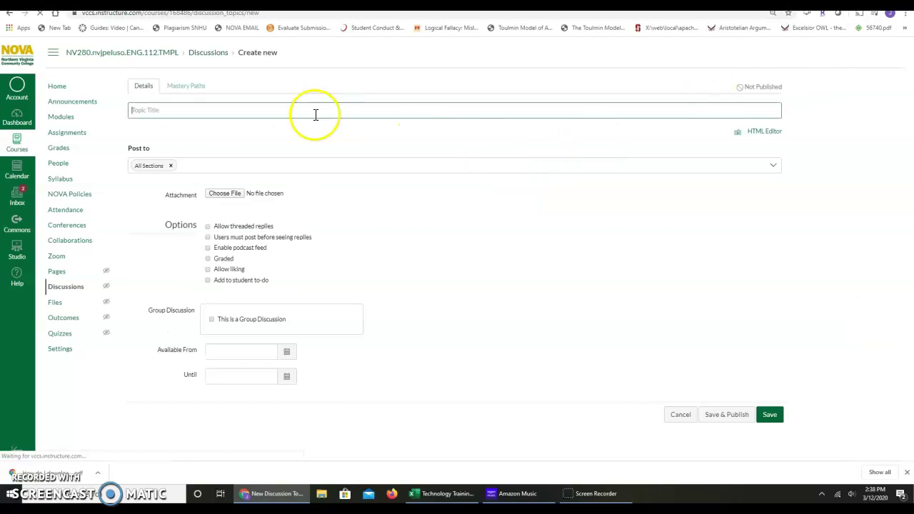
{"action": "left_click", "coordinate": [315, 114]}
{"action": "type", "text": "Media Blas"}
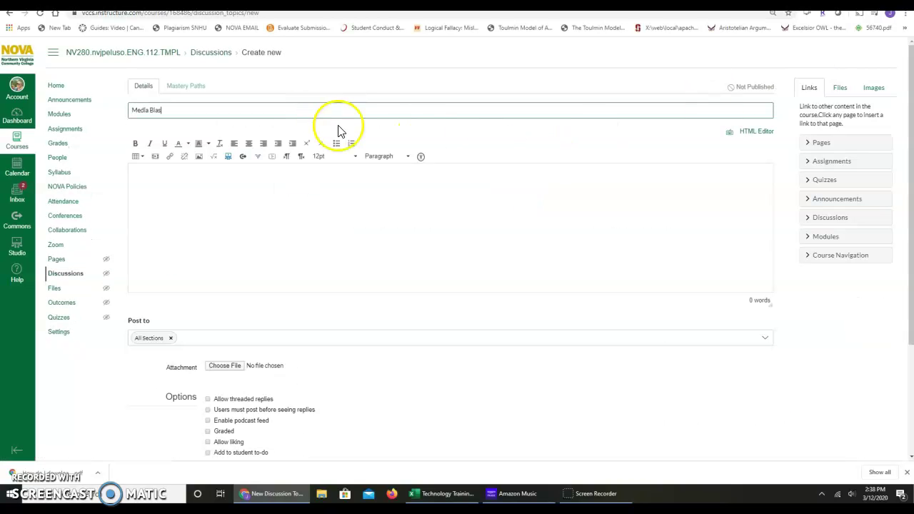
Embed the Studio video "Political media's bias, in a single chart" in the discussion body with comments allowed
{"action": "left_click", "coordinate": [339, 131]}
{"action": "left_click", "coordinate": [228, 156]}
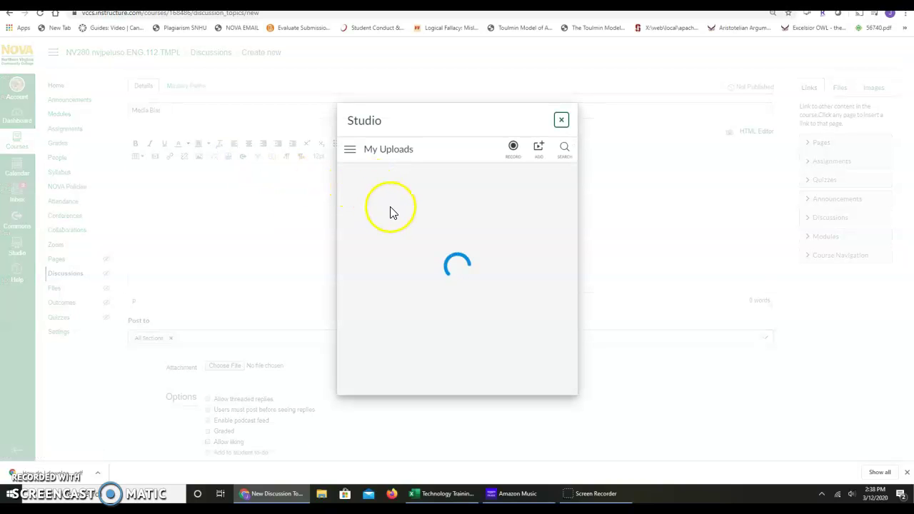
{"action": "left_click", "coordinate": [412, 214]}
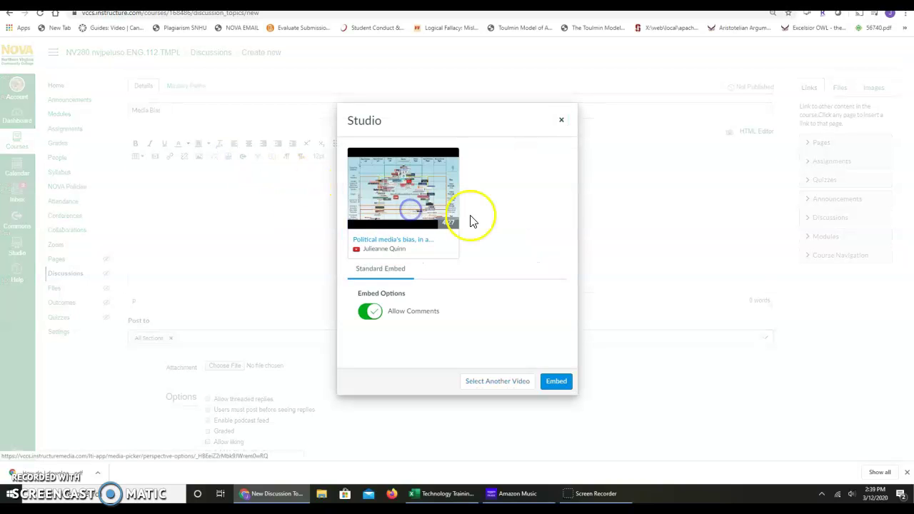
{"action": "left_click", "coordinate": [555, 380]}
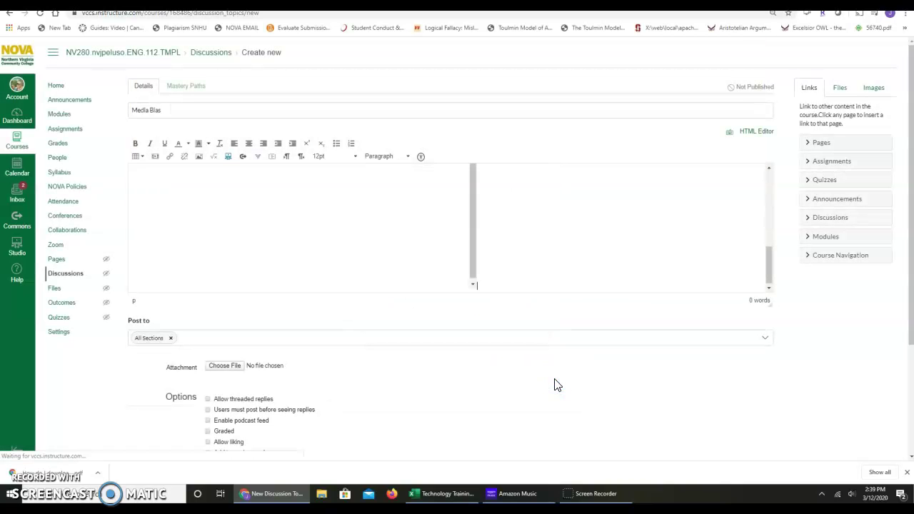